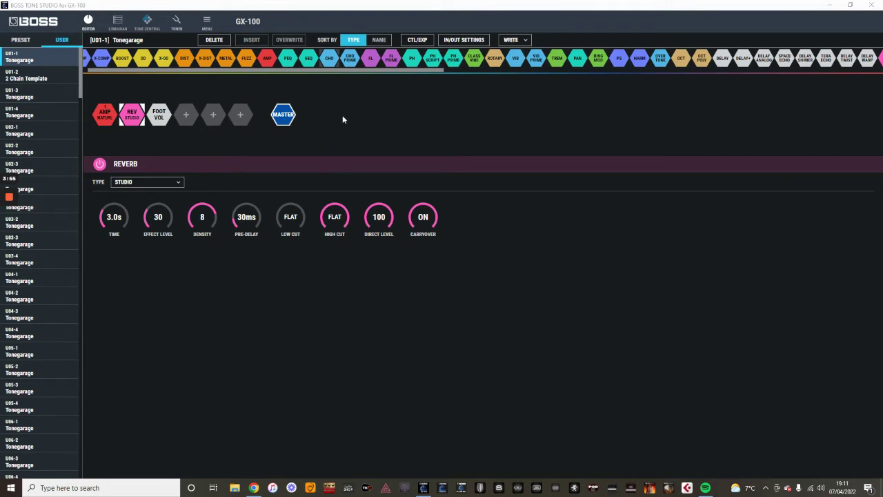
- Cycle through the AMP, REV and FOOT VOL block settings, ending on AMP's AIRD PREAMP with gain 50
click(105, 119)
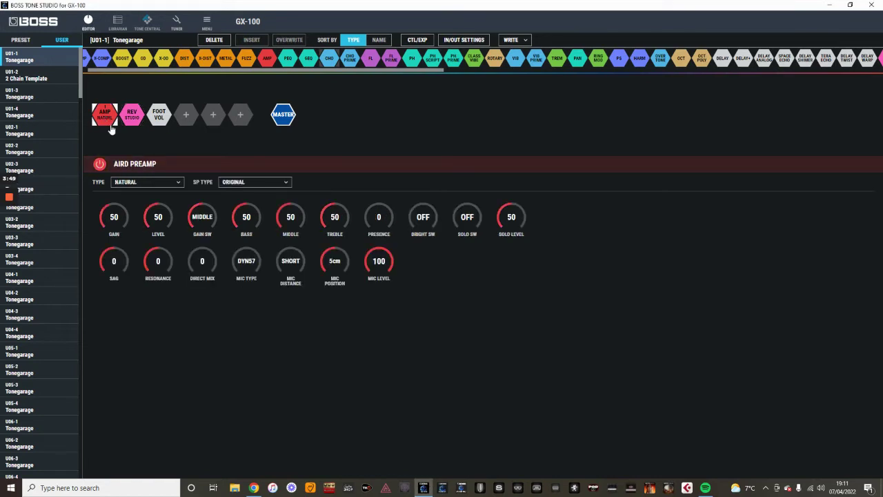
click(136, 119)
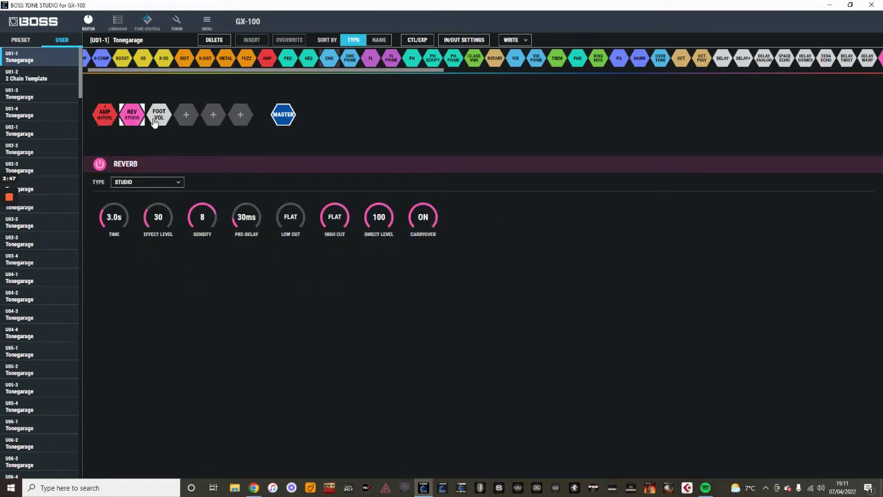
click(155, 120)
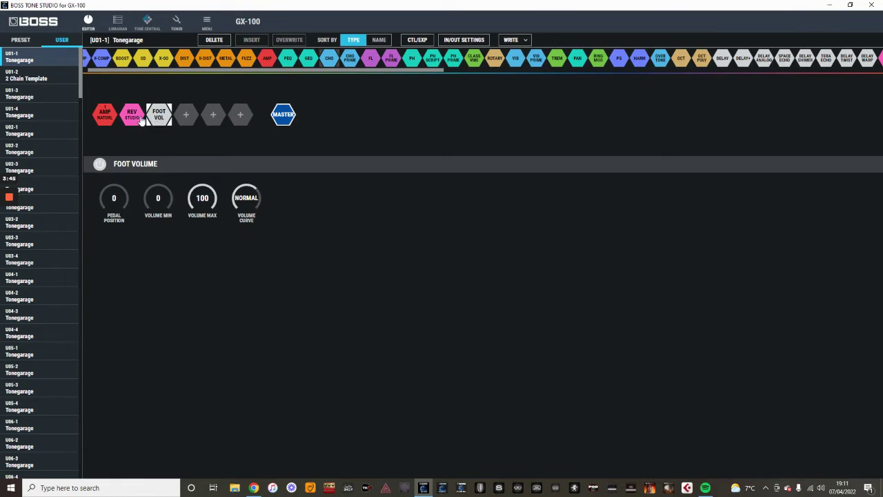
click(104, 120)
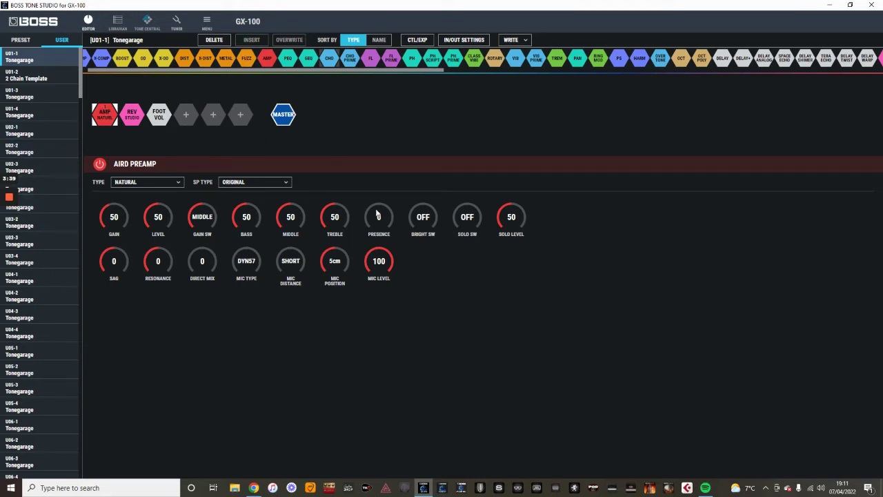
click(130, 119)
click(160, 121)
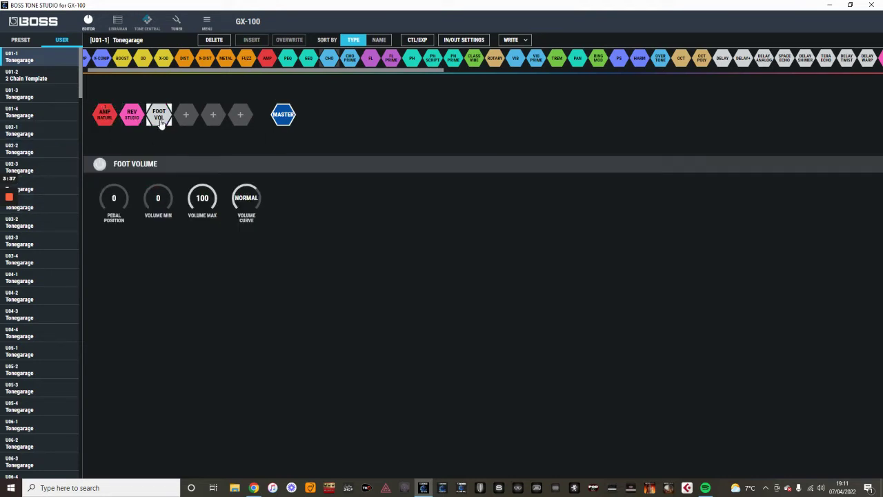
click(109, 121)
click(128, 121)
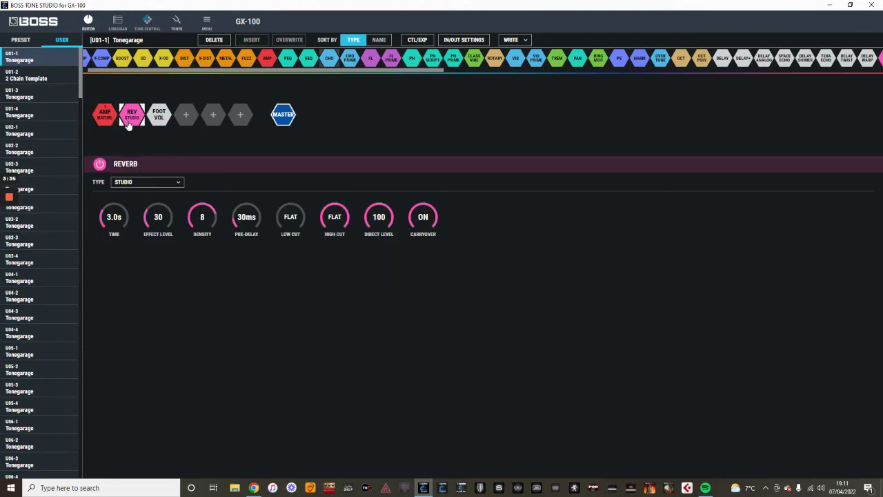
click(160, 119)
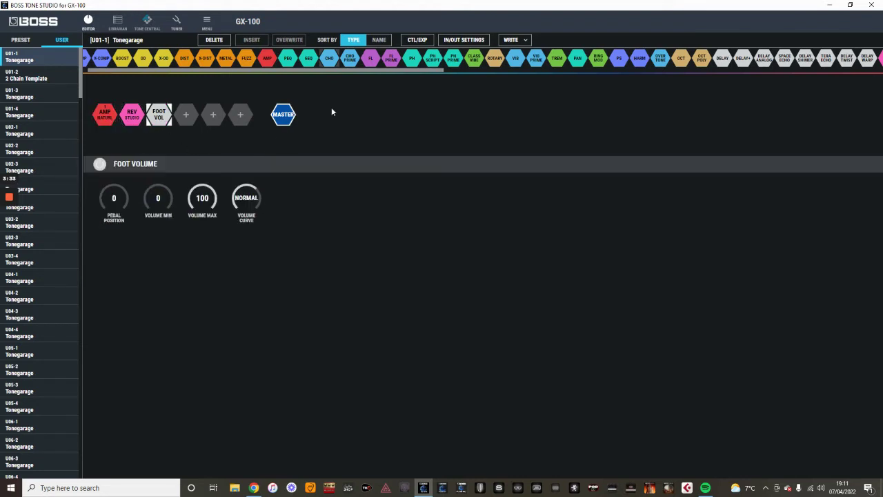
click(104, 120)
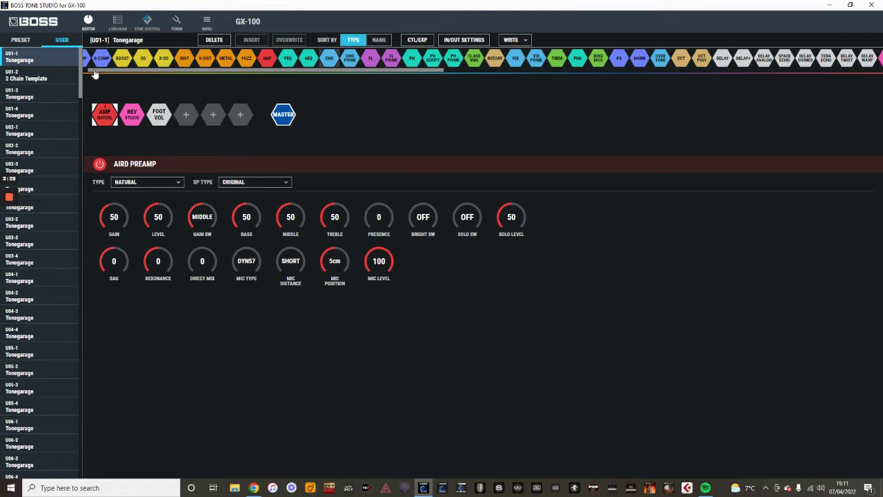
drag(425, 76, 305, 102)
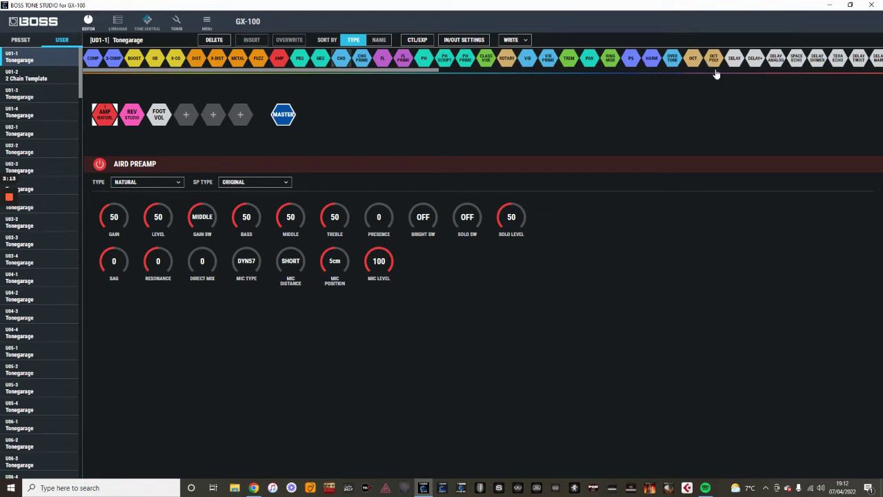
click(743, 71)
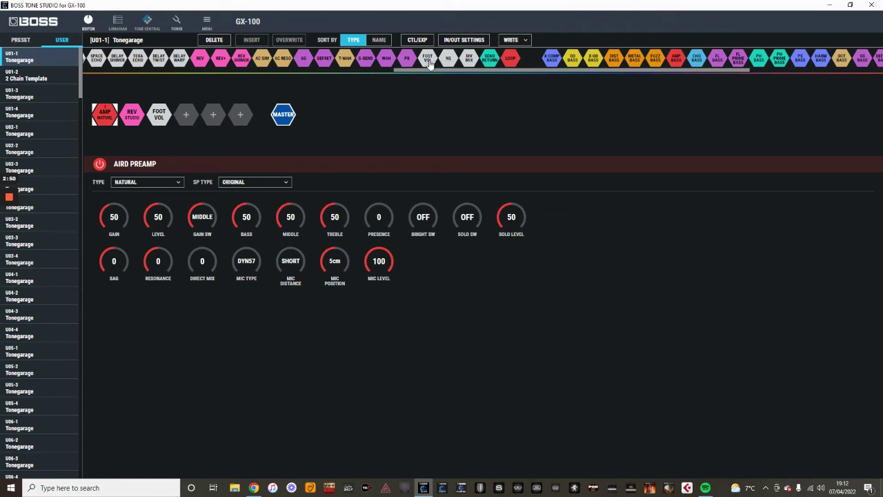
click(135, 71)
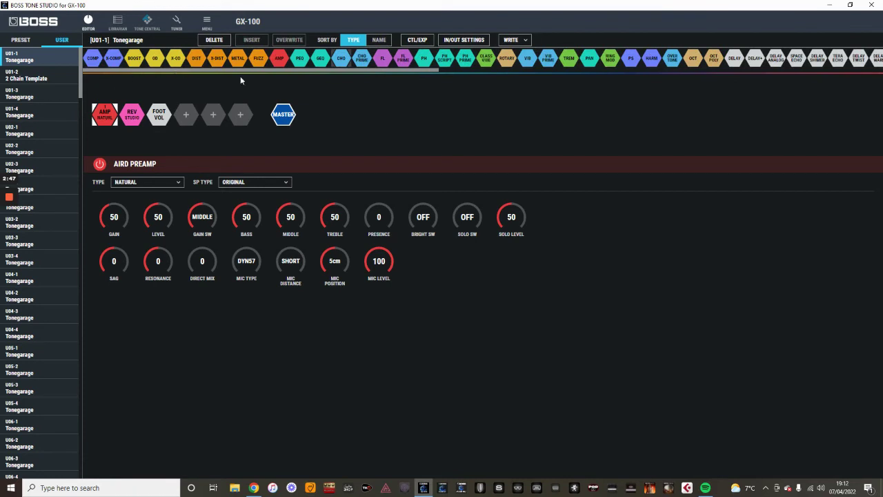
drag(282, 76, 238, 82)
- Place an OD block in the first chain slot and show its settings
click(155, 60)
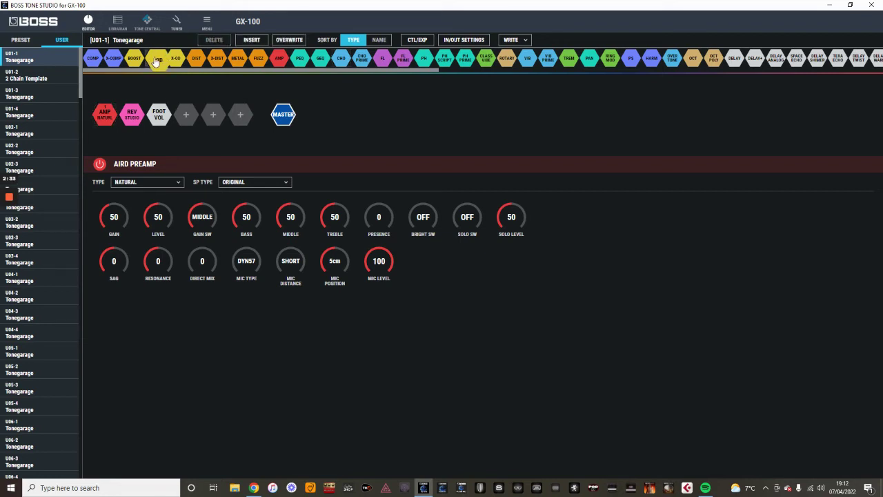
drag(156, 60, 105, 113)
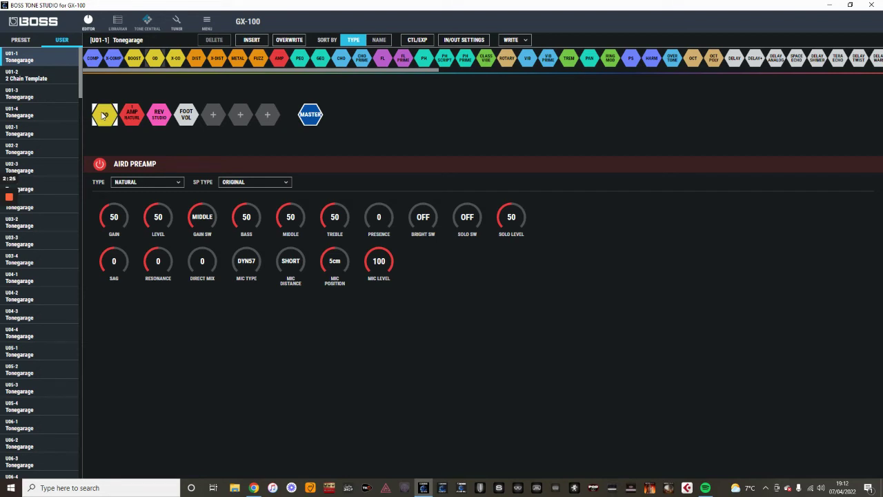
click(104, 116)
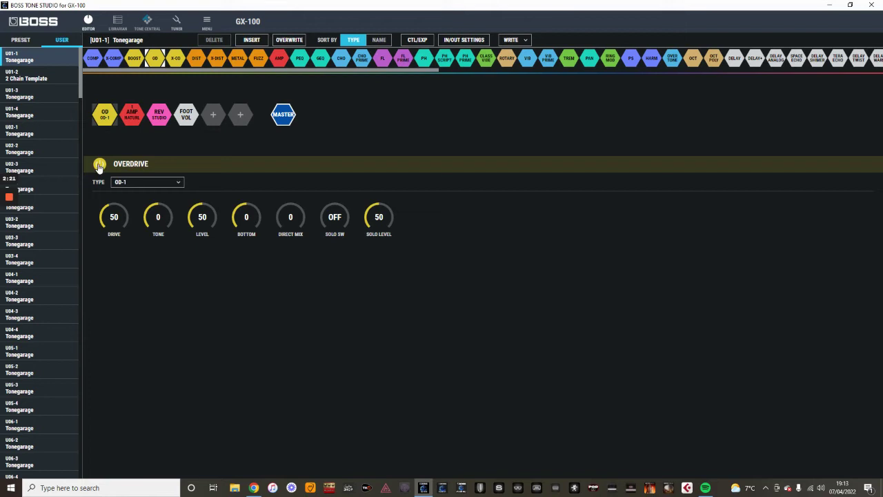
- Toggle the overdrive's power off and on twice, then set its type to T-SCREAM
click(99, 164)
click(99, 164)
click(99, 164)
click(100, 164)
click(178, 183)
- Insert a DELAY ANALOG block right after AMP and select it
drag(776, 61, 160, 123)
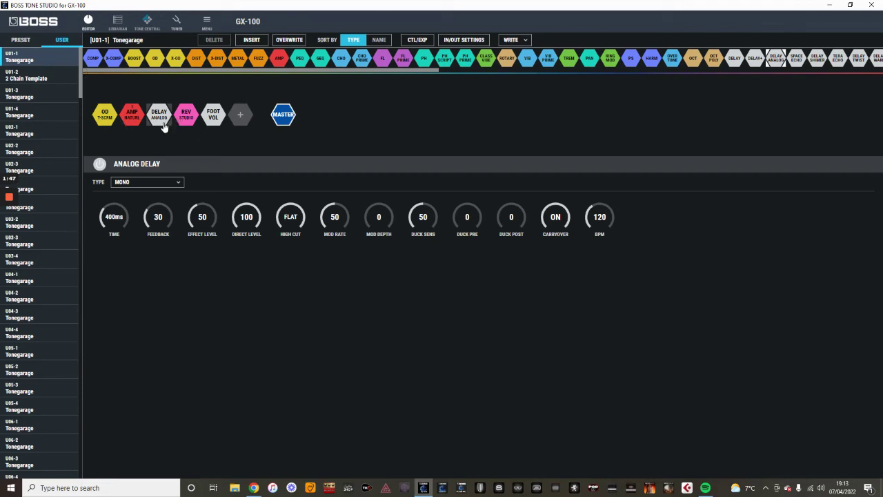
click(165, 126)
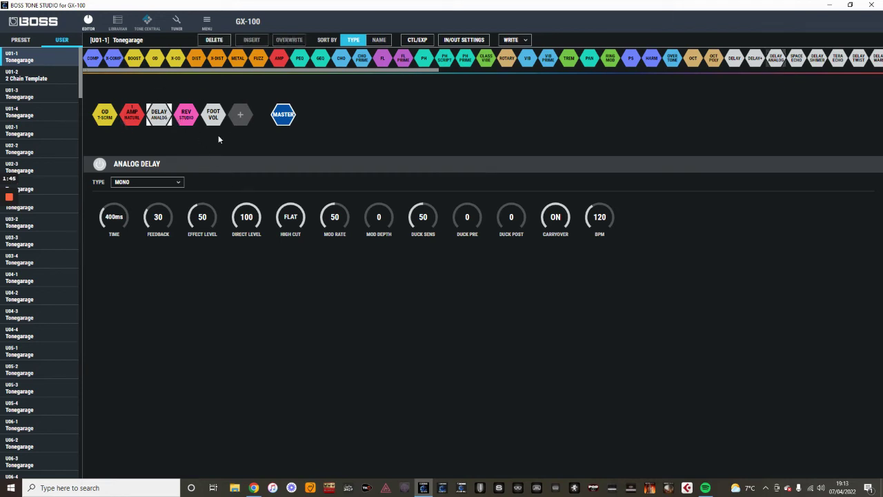
- Delete the Analog Delay and put a Space Echo between AMP and REV, showing its settings
click(214, 40)
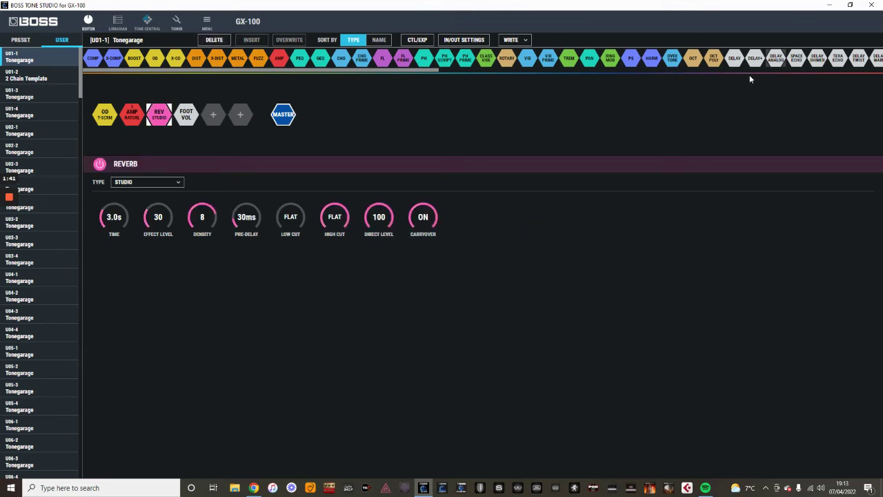
drag(798, 65, 159, 116)
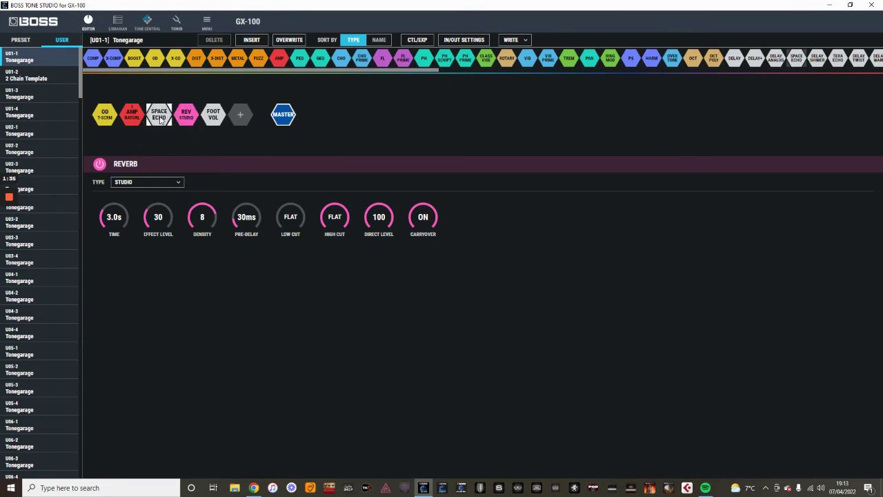
click(159, 114)
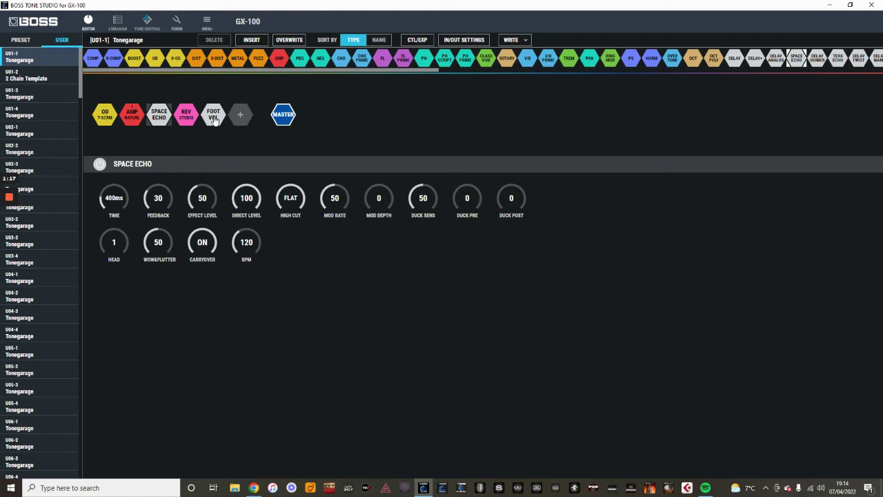
- Try reordering blocks, moving FOOT VOL to the front, then return it to the end after REV
click(216, 119)
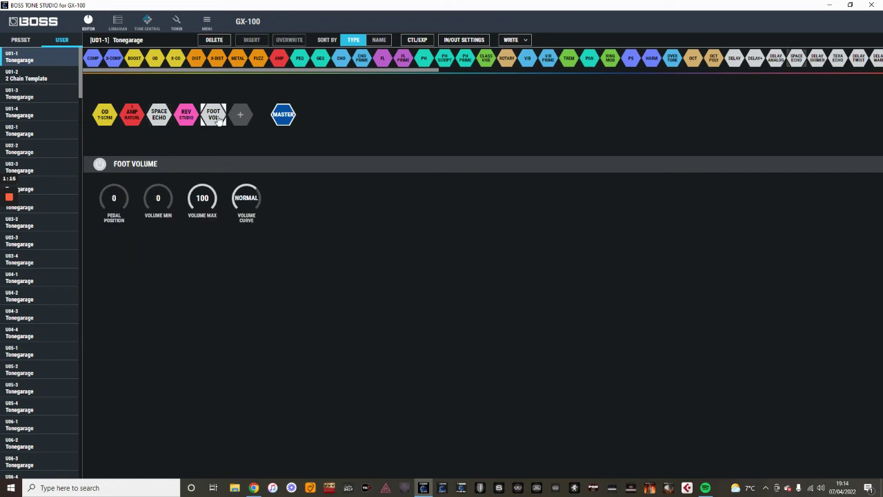
mouse_move(131, 114)
mouse_down()
mouse_move(90, 116)
mouse_move(240, 123)
mouse_move(111, 120)
mouse_move(135, 118)
mouse_up()
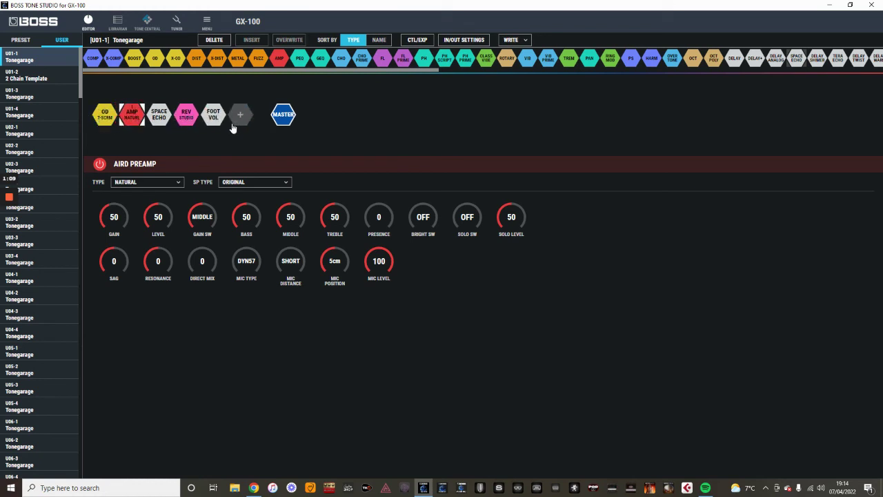
drag(219, 119, 109, 117)
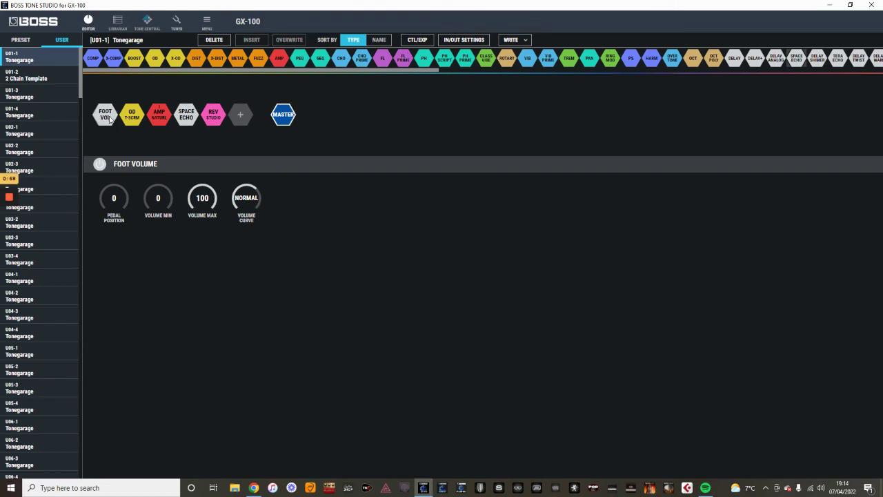
drag(108, 119, 240, 133)
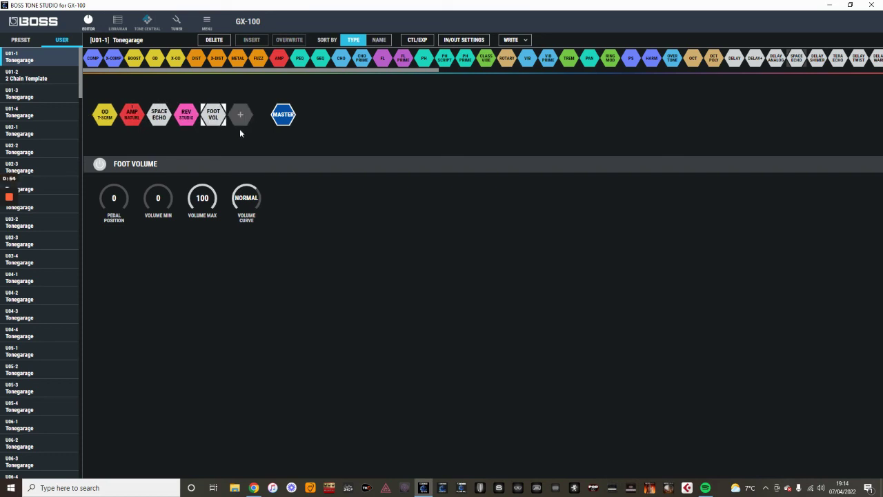